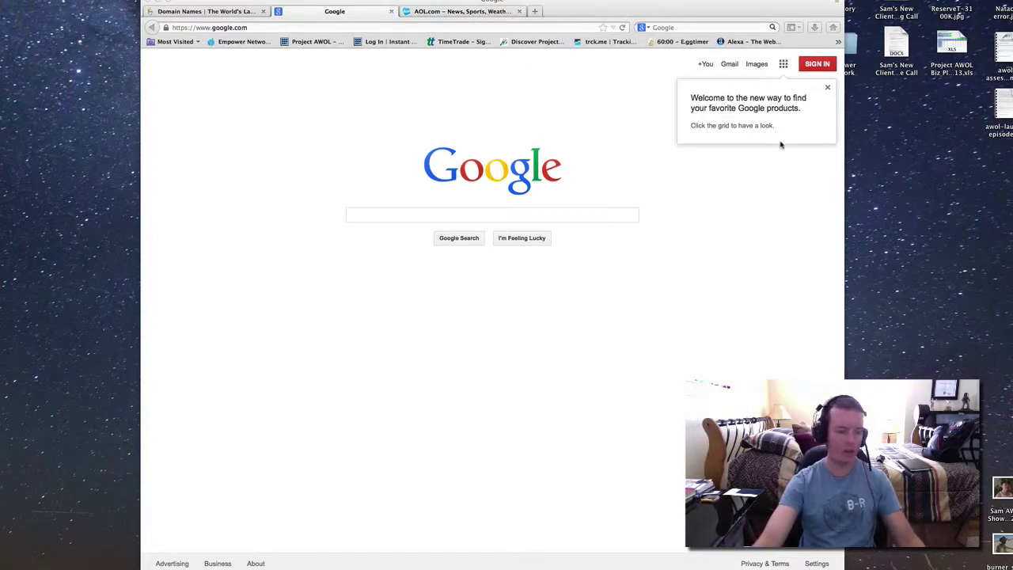
Dismiss the Google products notice and sign in to Gmail with the saved account username.
{"action": "left_click", "coordinate": [827, 88]}
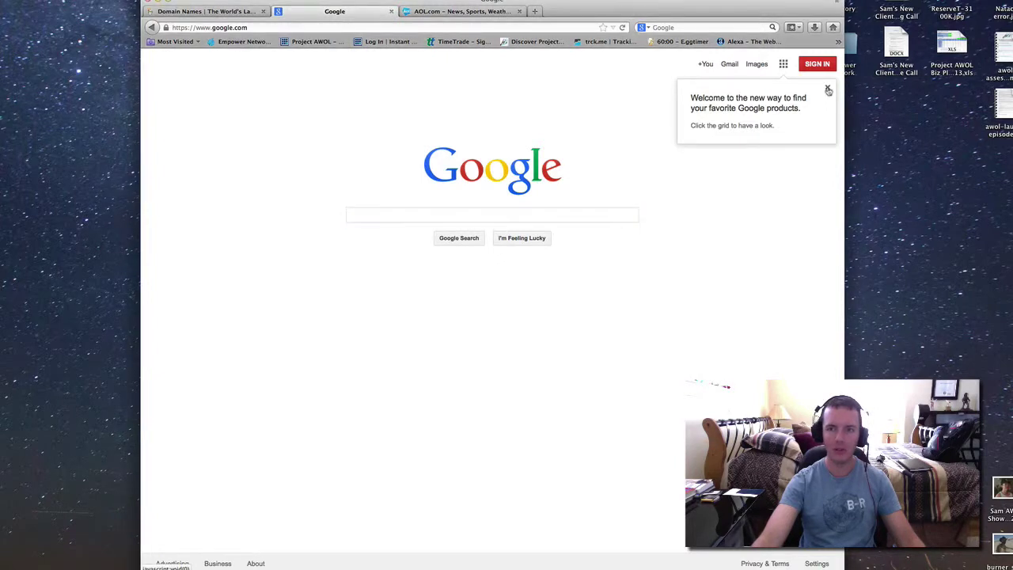
{"action": "left_click", "coordinate": [827, 89]}
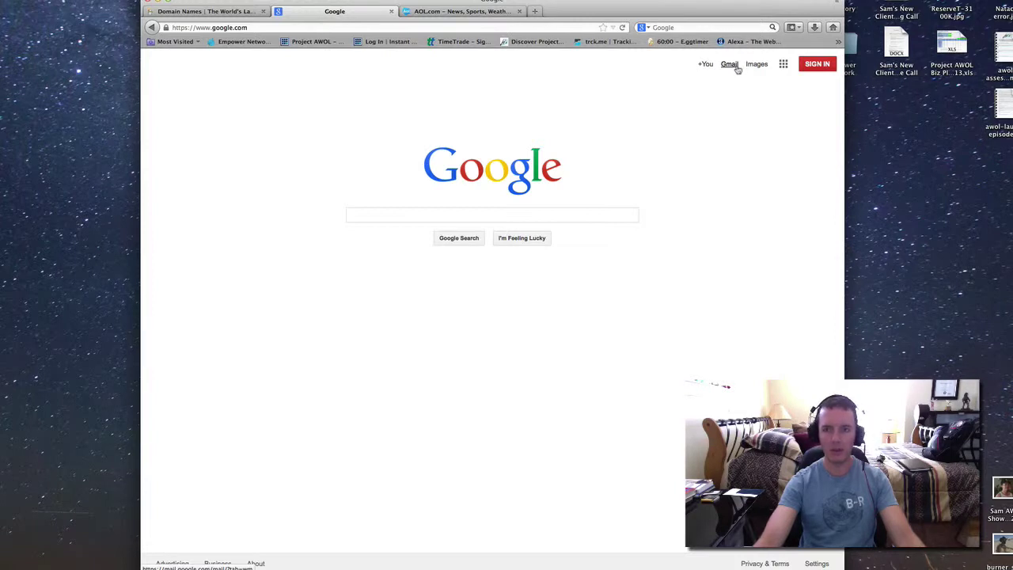
{"action": "left_click", "coordinate": [731, 66]}
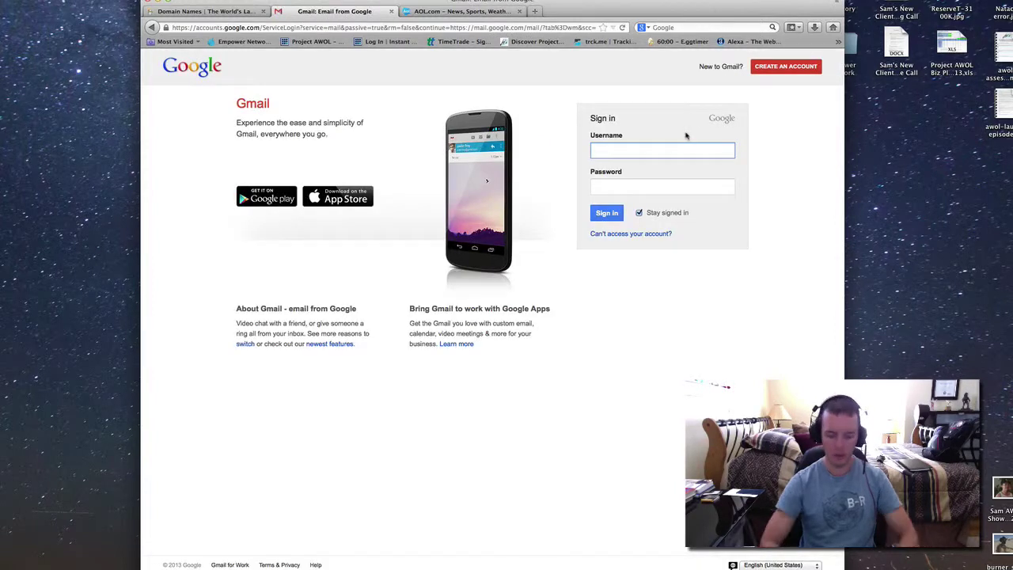
{"action": "type", "text": "pr"}
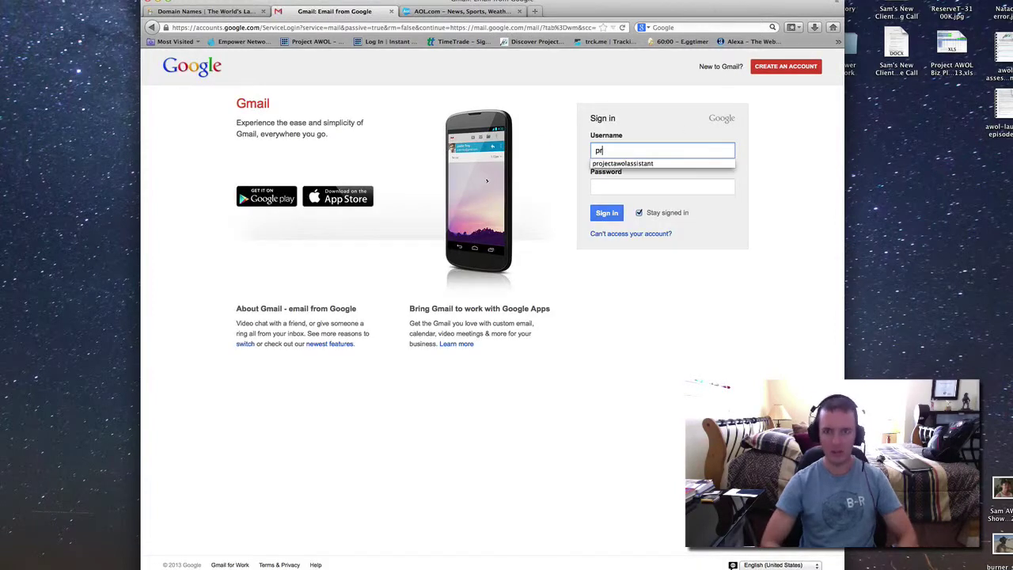
{"action": "left_click", "coordinate": [686, 163]}
{"action": "left_click", "coordinate": [615, 214]}
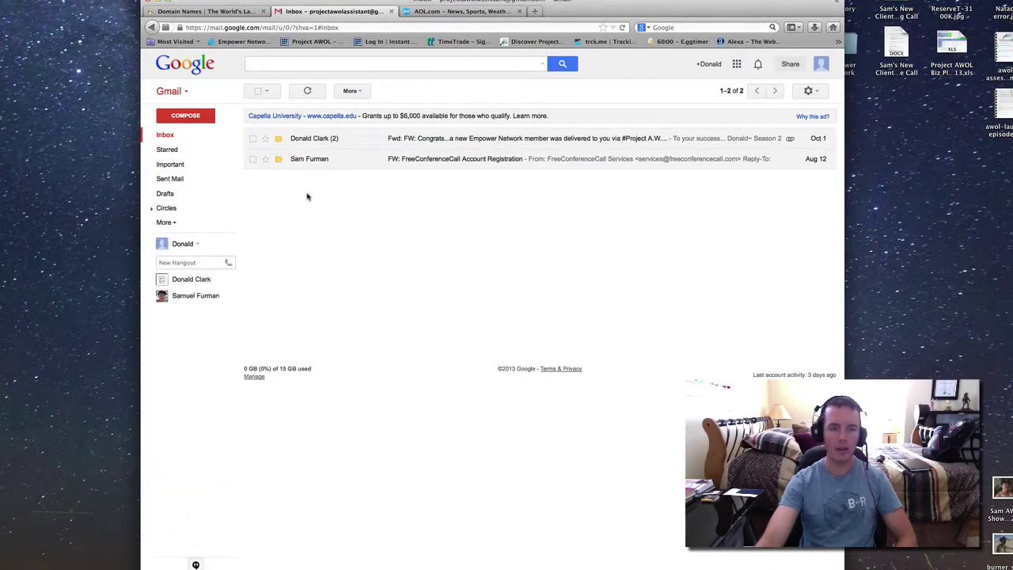
Reposition the browser window and look through Gmail's settings choices, Gmail switcher and account details.
{"action": "left_click_drag", "start_coordinate": [447, 3], "coordinate": [499, 43]}
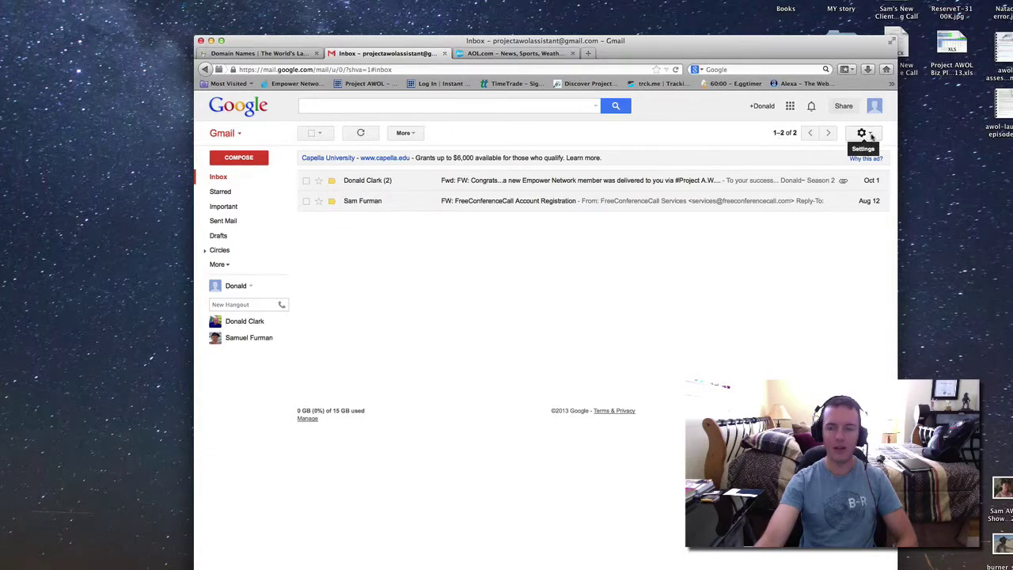
{"action": "left_click", "coordinate": [865, 133]}
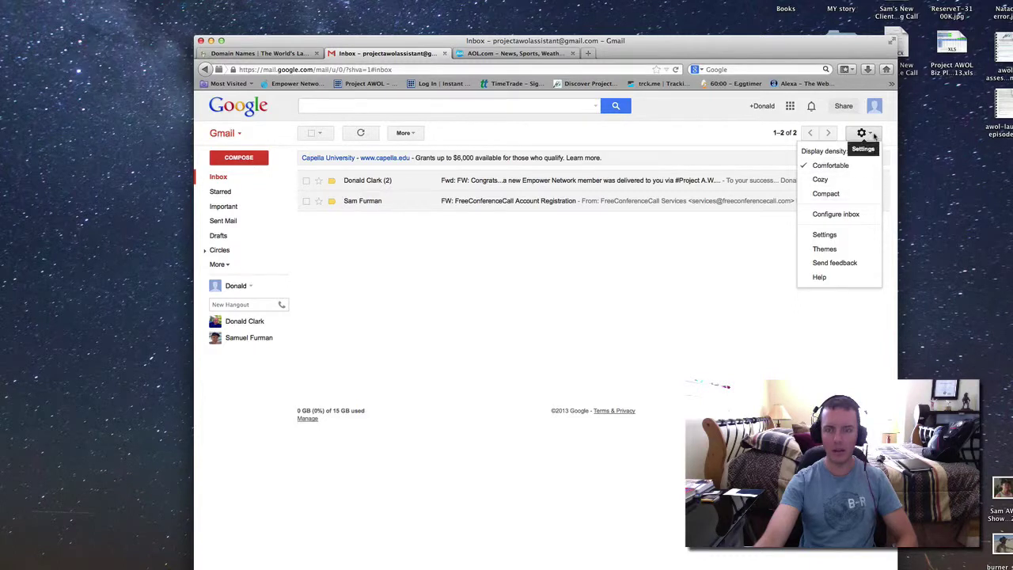
{"action": "left_click", "coordinate": [888, 134]}
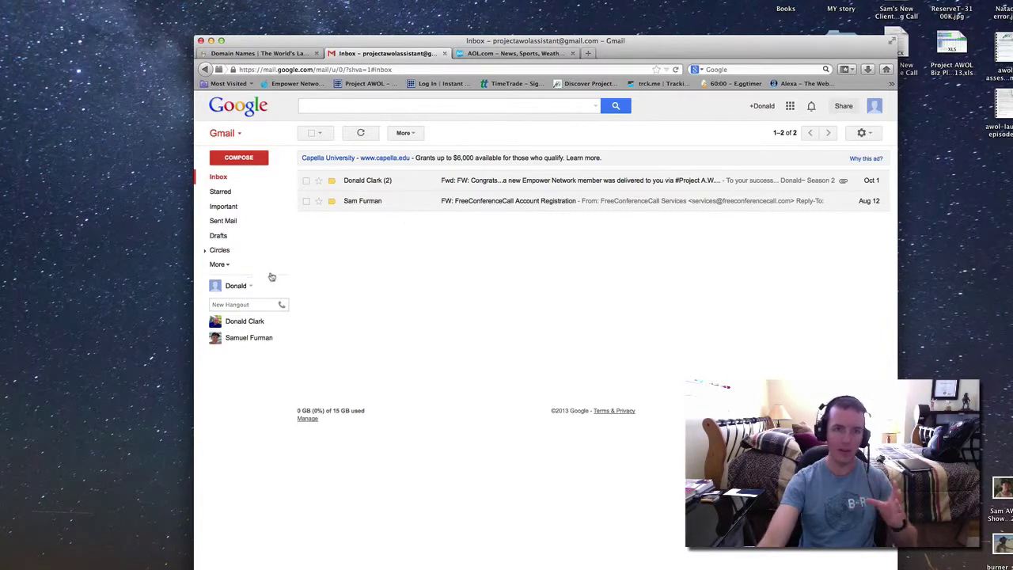
{"action": "mouse_move", "coordinate": [274, 329]}
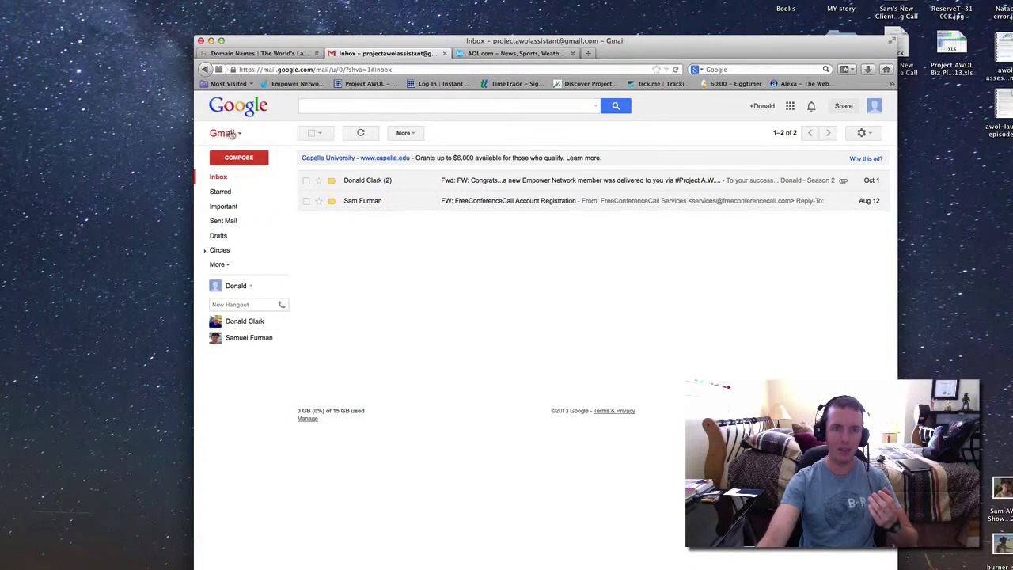
{"action": "left_click", "coordinate": [230, 134]}
{"action": "left_click", "coordinate": [484, 278]}
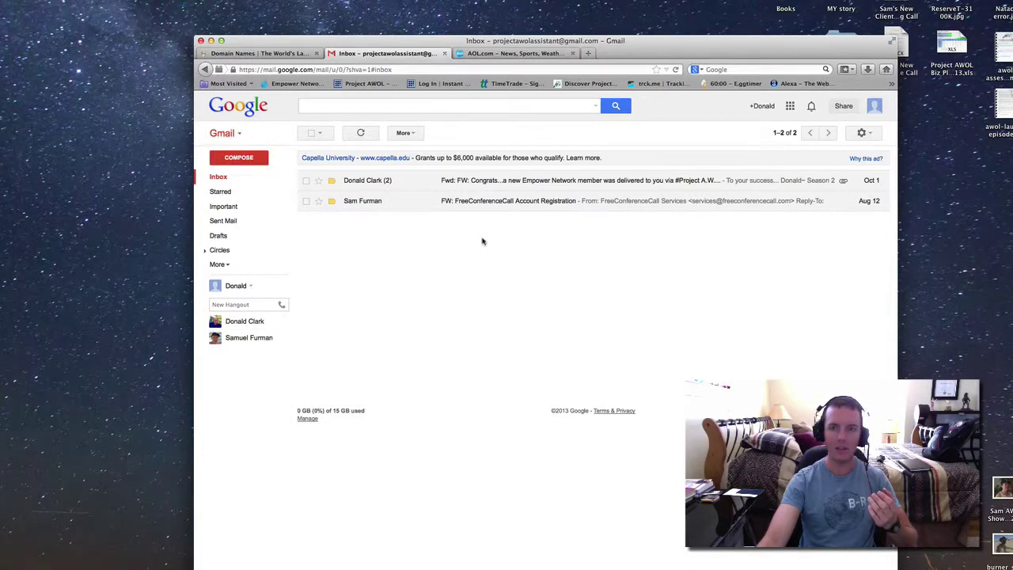
{"action": "left_click", "coordinate": [874, 106]}
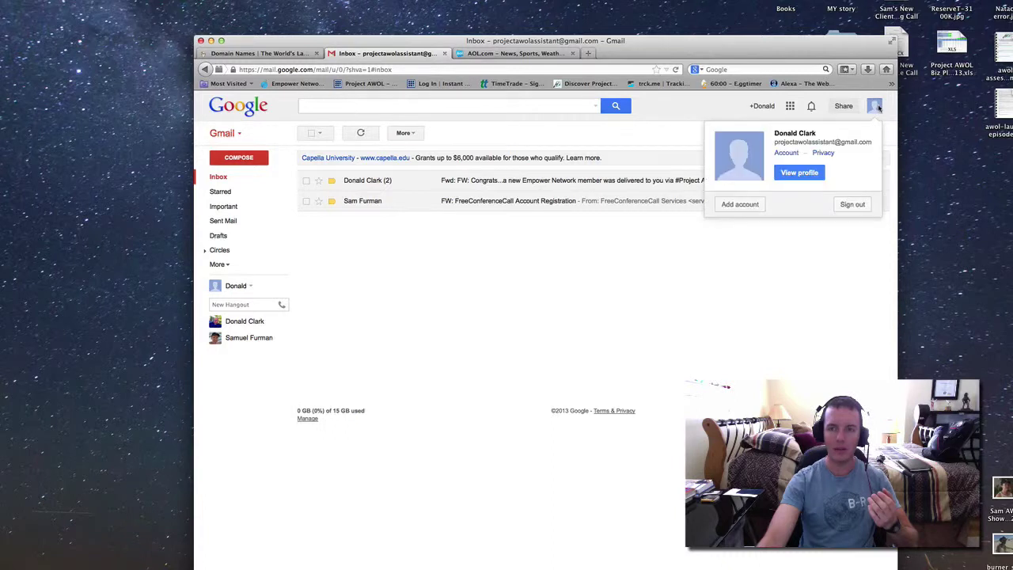
{"action": "left_click", "coordinate": [680, 364]}
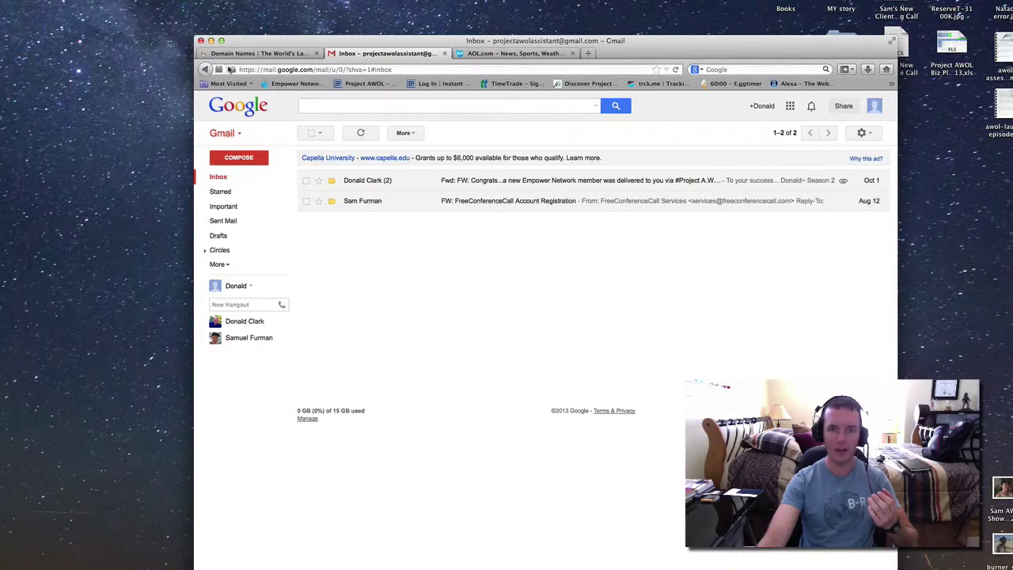
Open Google Drive from the Google apps and review its options for uploading files and creating new items.
{"action": "left_click", "coordinate": [790, 106]}
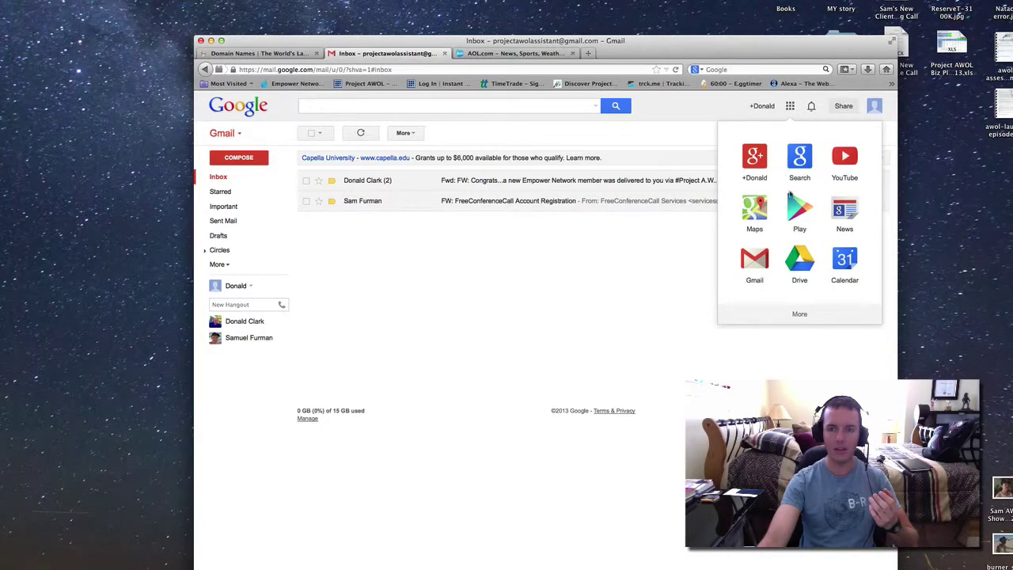
{"action": "left_click", "coordinate": [800, 263]}
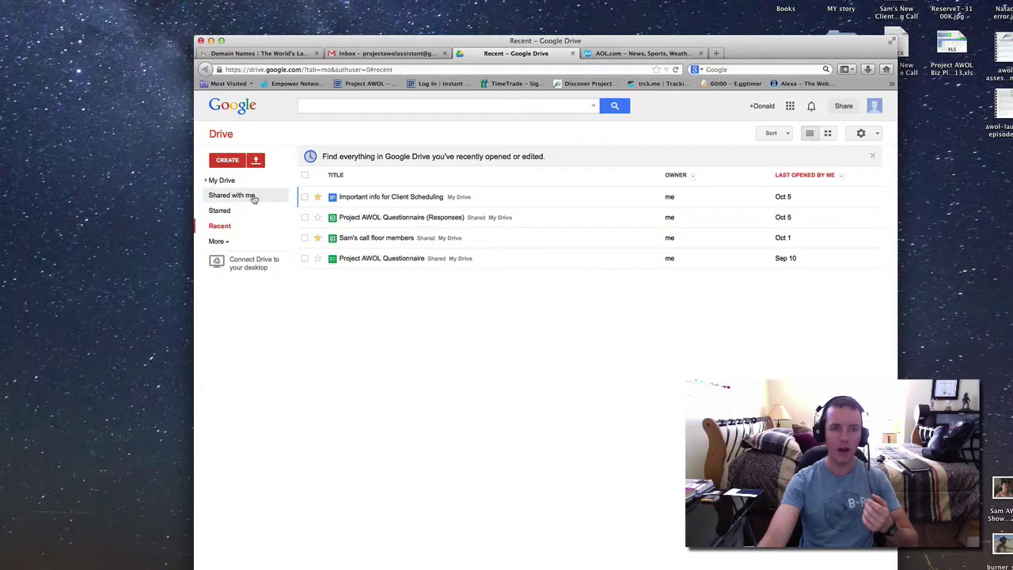
{"action": "left_click", "coordinate": [255, 159]}
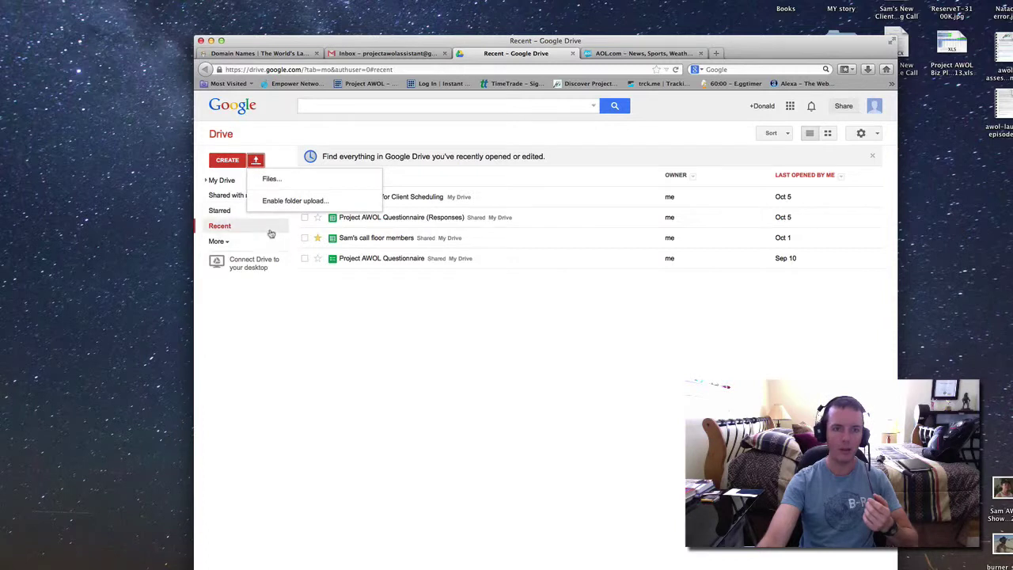
{"action": "left_click", "coordinate": [275, 227]}
{"action": "left_click", "coordinate": [229, 160]}
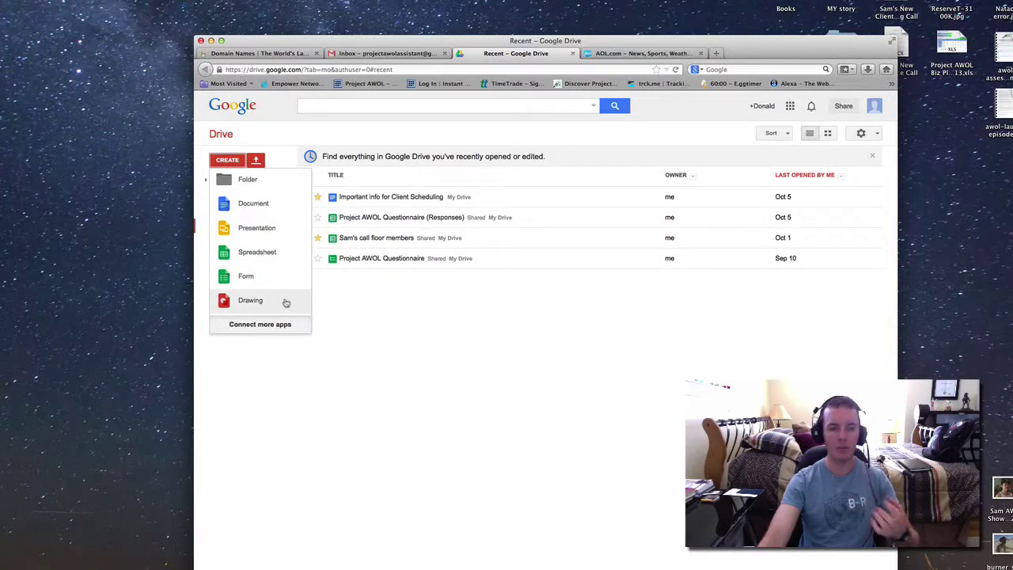
{"action": "left_click", "coordinate": [382, 323]}
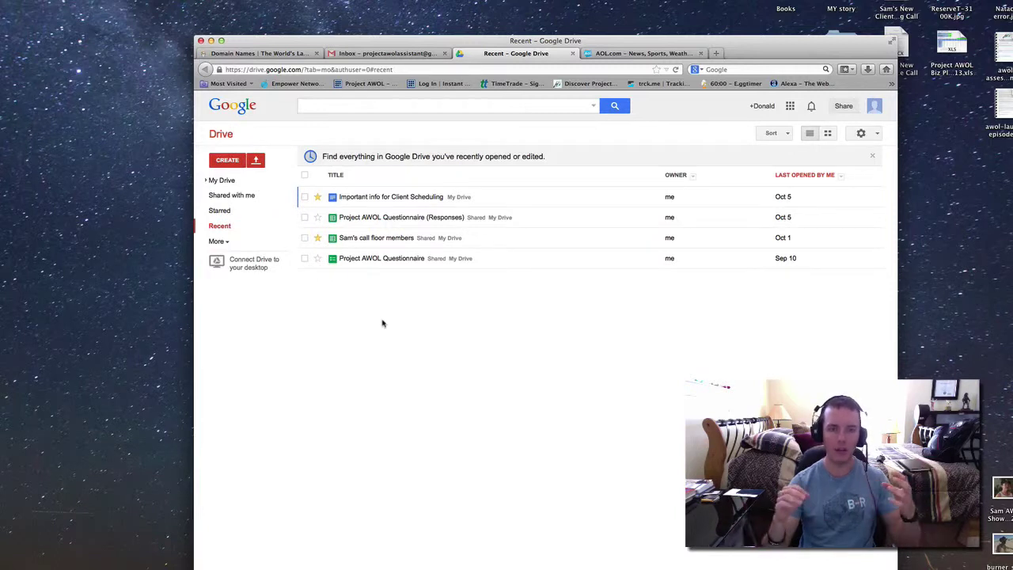
Open the "Important info for Client Scheduling" document from the recent Drive files and read through it.
{"action": "left_click", "coordinate": [405, 198]}
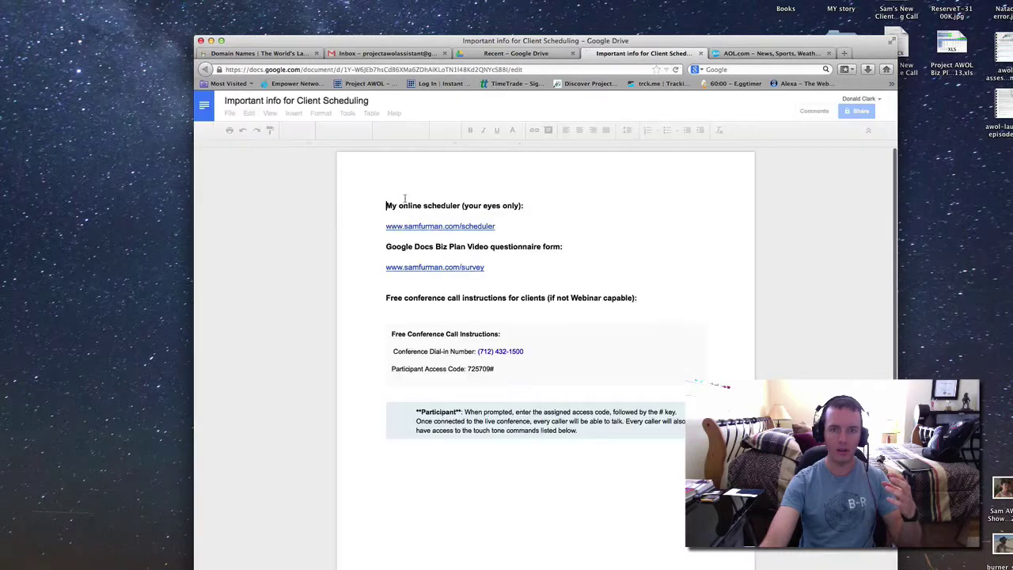
{"action": "scroll", "coordinate": [404, 198], "scroll_direction": "down", "scroll_amount": 2}
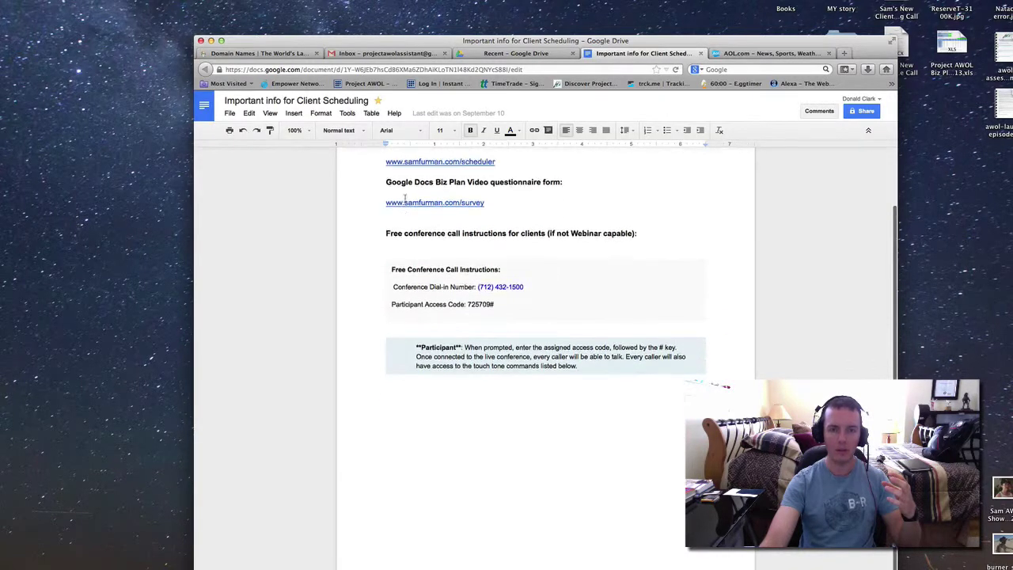
{"action": "scroll", "coordinate": [405, 199], "scroll_direction": "up", "scroll_amount": 2}
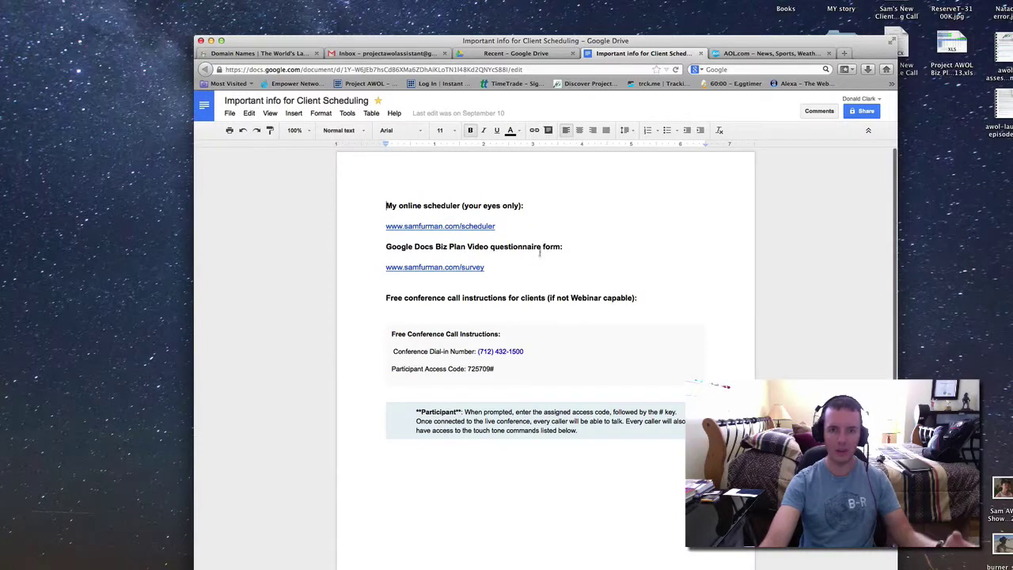
Open the "Project AWOL Questionnaire" form from the Drive file list and read through all its questions.
{"action": "left_click", "coordinate": [544, 54]}
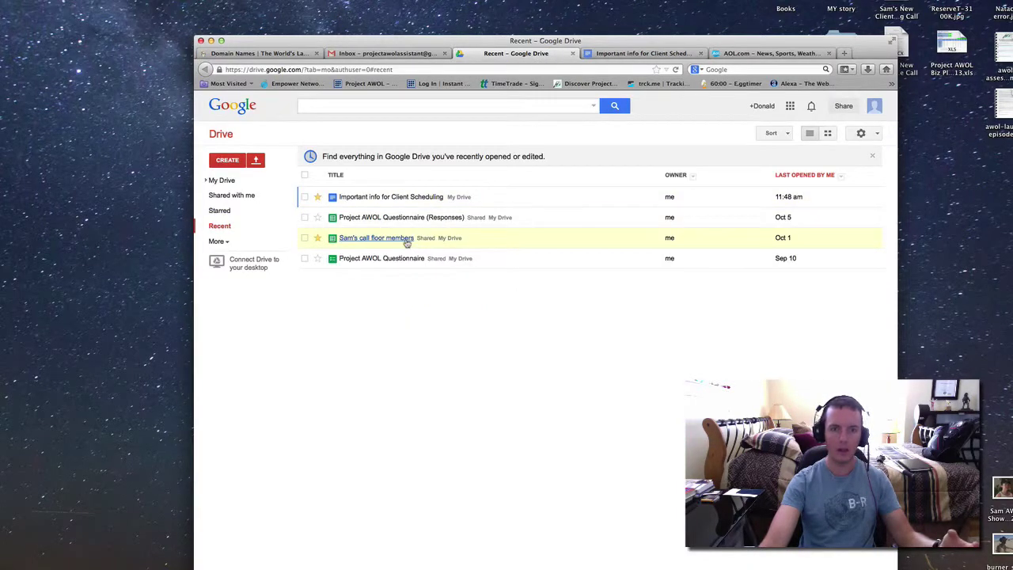
{"action": "left_click", "coordinate": [403, 264]}
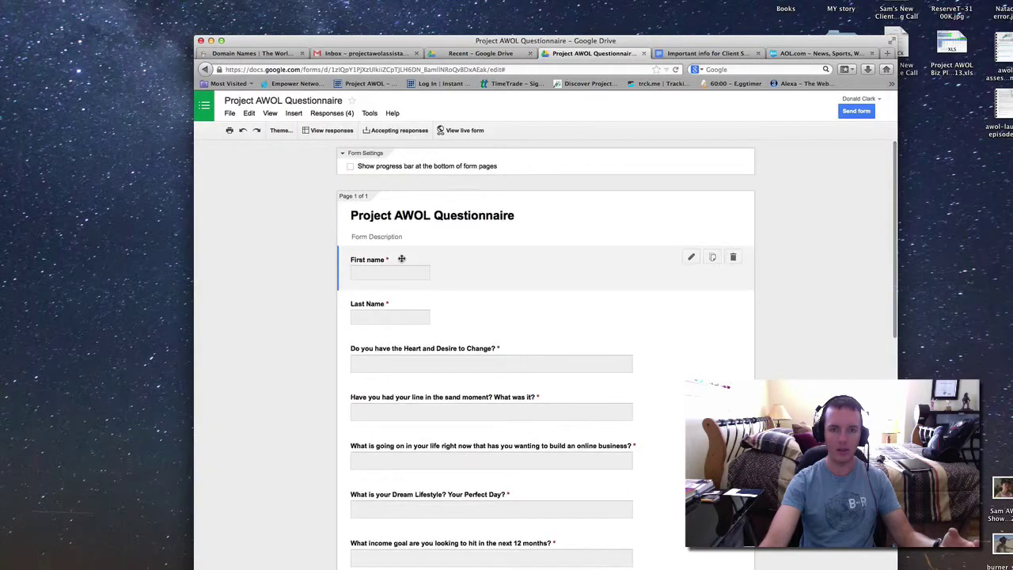
{"action": "scroll", "coordinate": [402, 259], "scroll_direction": "down", "scroll_amount": 5}
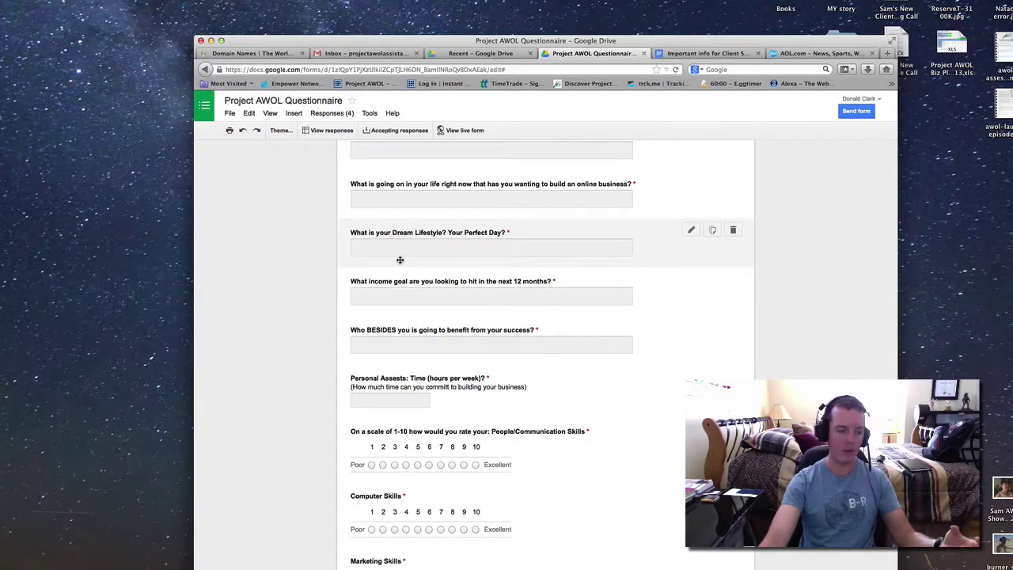
{"action": "scroll", "coordinate": [400, 259], "scroll_direction": "down", "scroll_amount": 4}
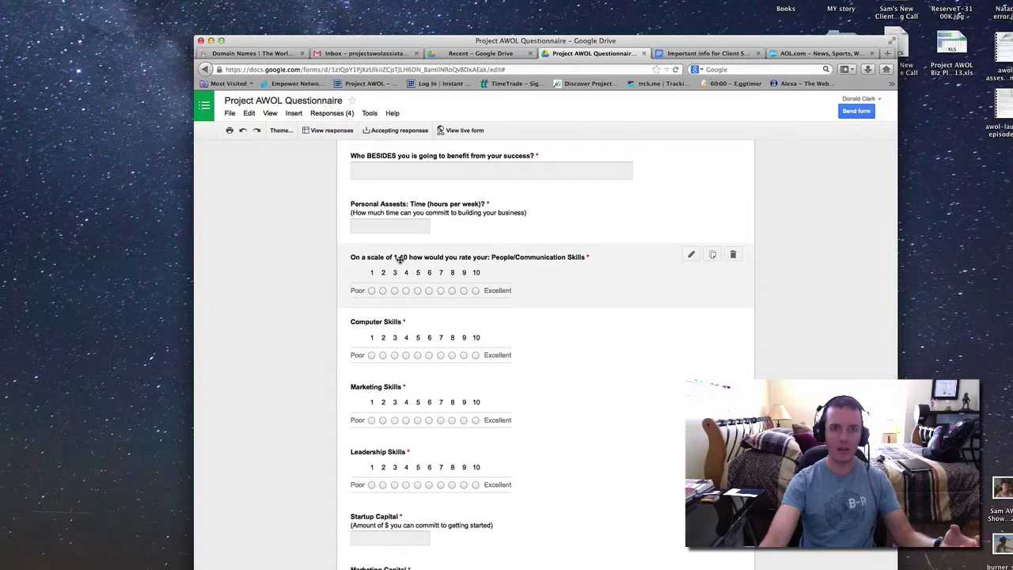
{"action": "scroll", "coordinate": [400, 259], "scroll_direction": "down", "scroll_amount": 3}
{"action": "scroll", "coordinate": [401, 259], "scroll_direction": "up", "scroll_amount": 10}
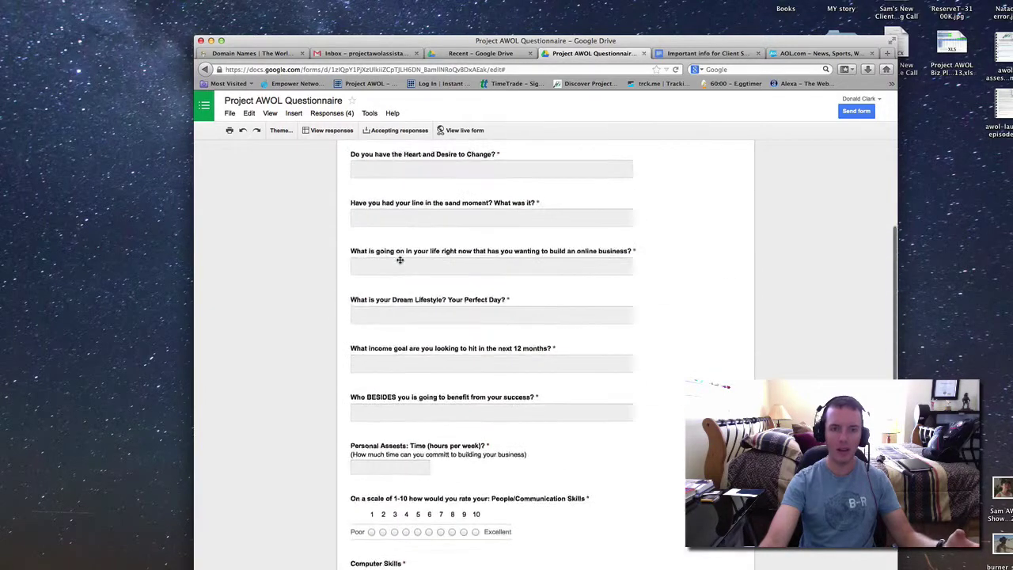
{"action": "scroll", "coordinate": [401, 260], "scroll_direction": "up", "scroll_amount": 2}
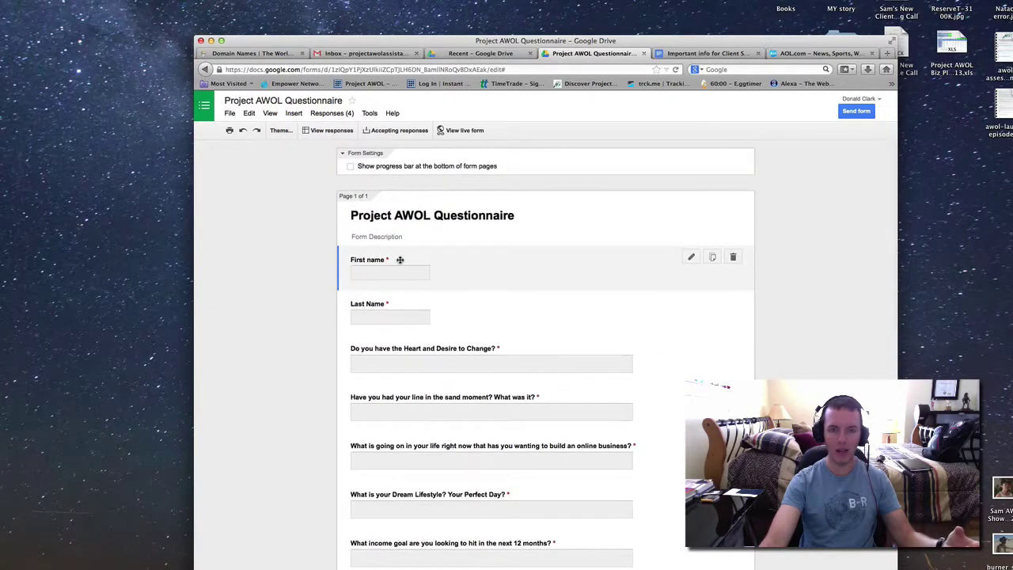
{"action": "scroll", "coordinate": [400, 261], "scroll_direction": "down", "scroll_amount": 3}
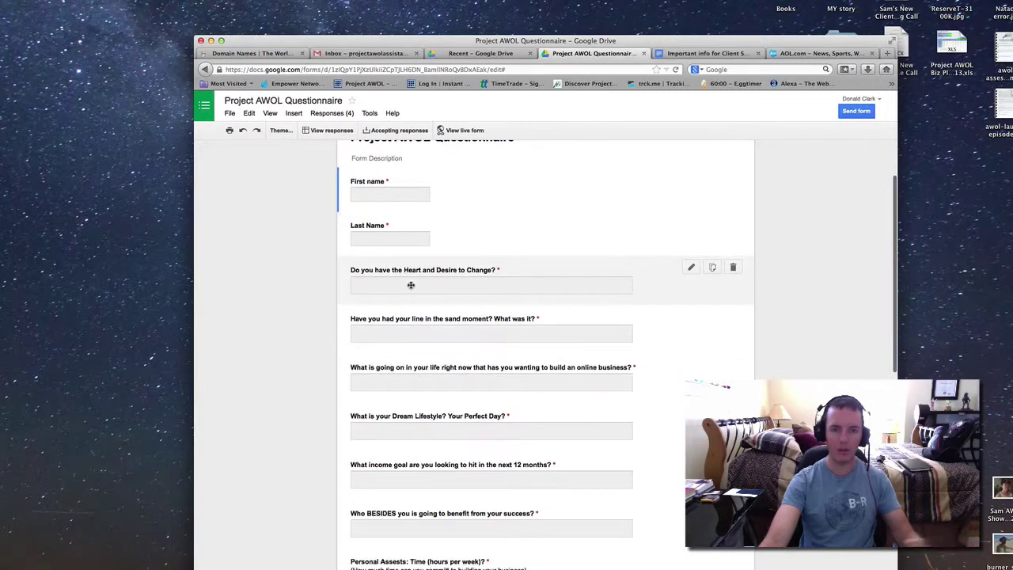
{"action": "scroll", "coordinate": [411, 285], "scroll_direction": "down", "scroll_amount": 3}
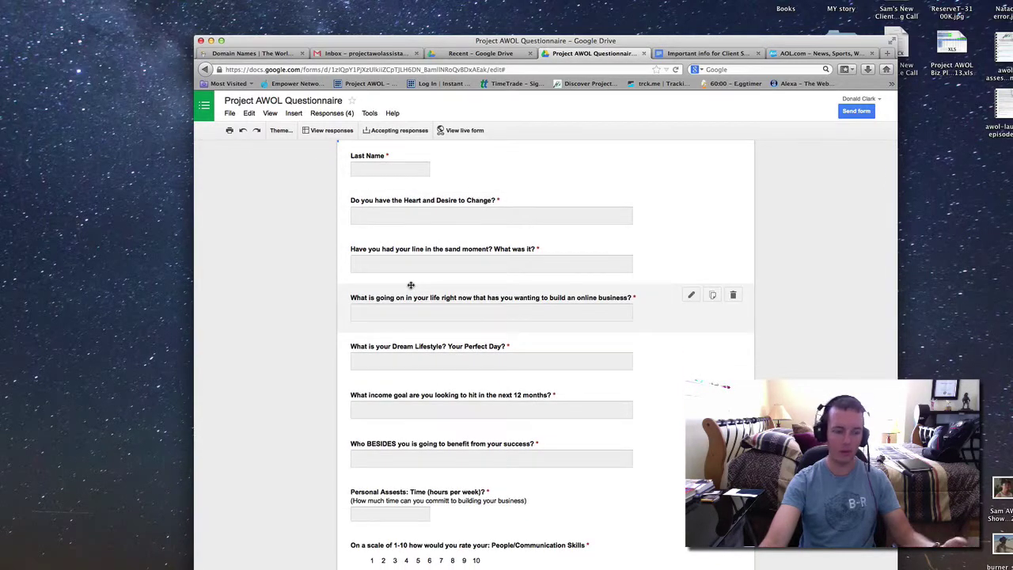
{"action": "scroll", "coordinate": [411, 285], "scroll_direction": "down", "scroll_amount": 1}
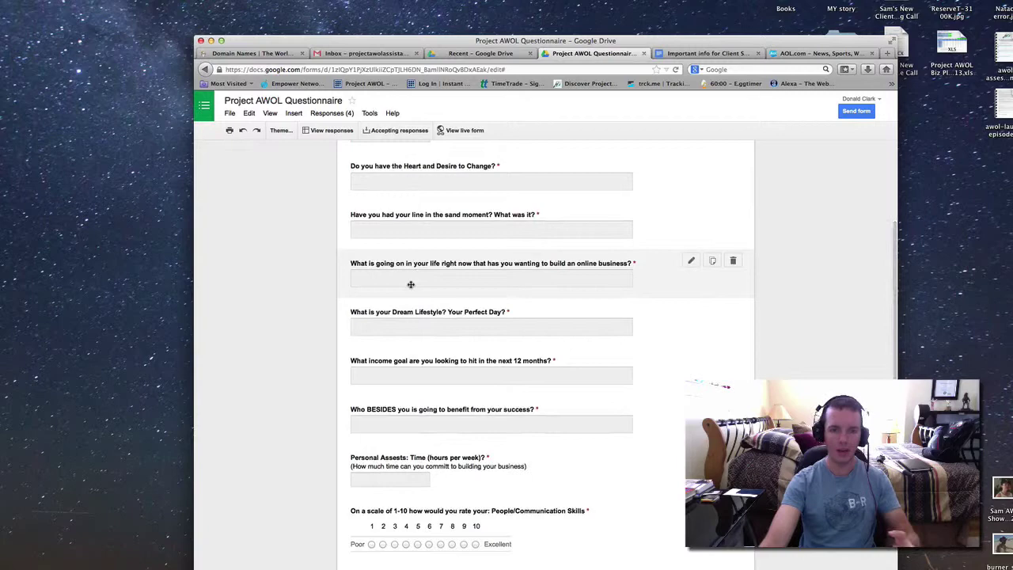
{"action": "scroll", "coordinate": [411, 284], "scroll_direction": "down", "scroll_amount": 4}
{"action": "scroll", "coordinate": [411, 285], "scroll_direction": "down", "scroll_amount": 10}
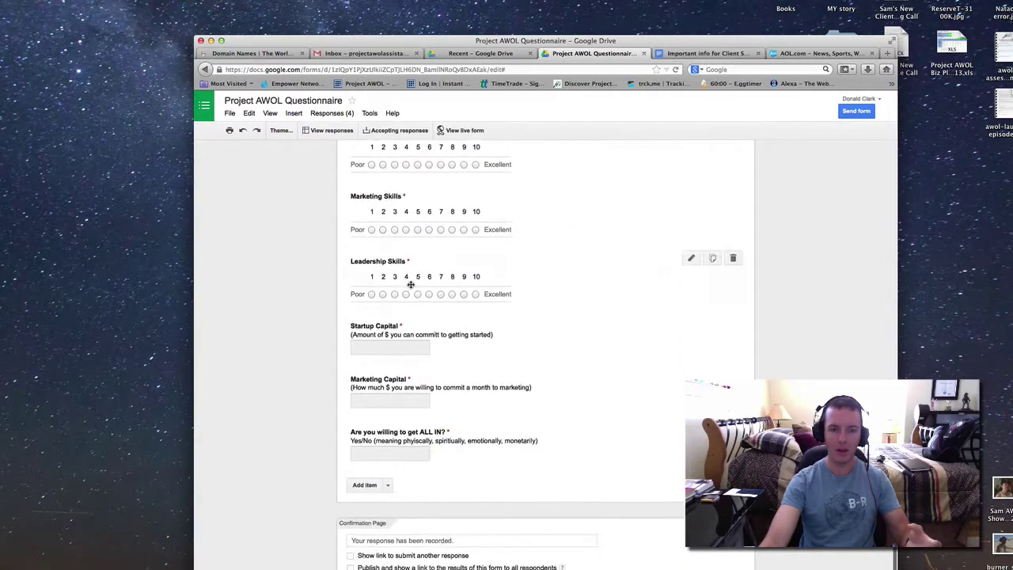
Revisit the client scheduling document, the Drive file list and the questionnaire, ending at the Gmail inbox.
{"action": "left_click", "coordinate": [703, 53]}
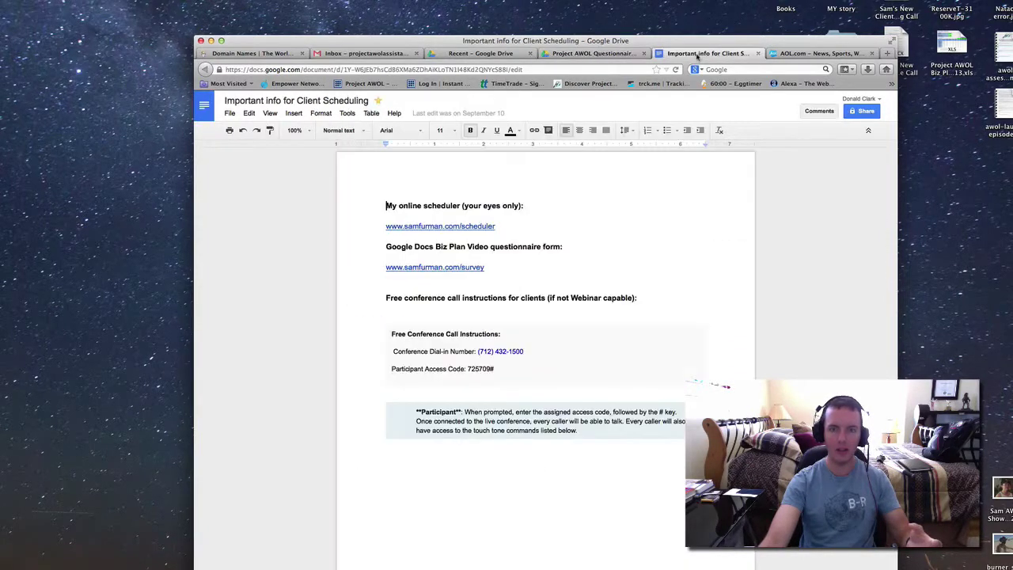
{"action": "left_click", "coordinate": [491, 54]}
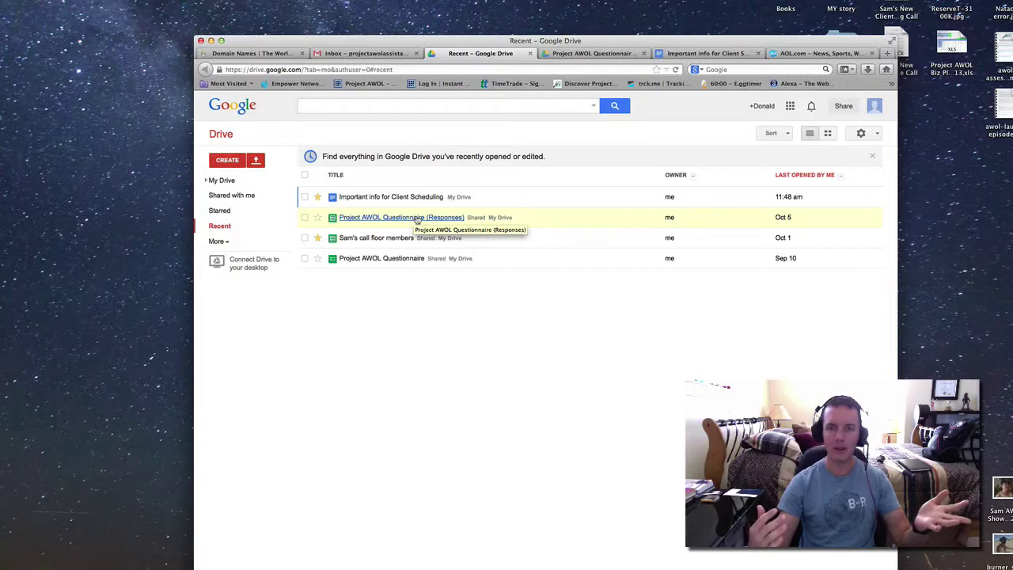
{"action": "left_click", "coordinate": [557, 54]}
{"action": "left_click", "coordinate": [382, 54]}
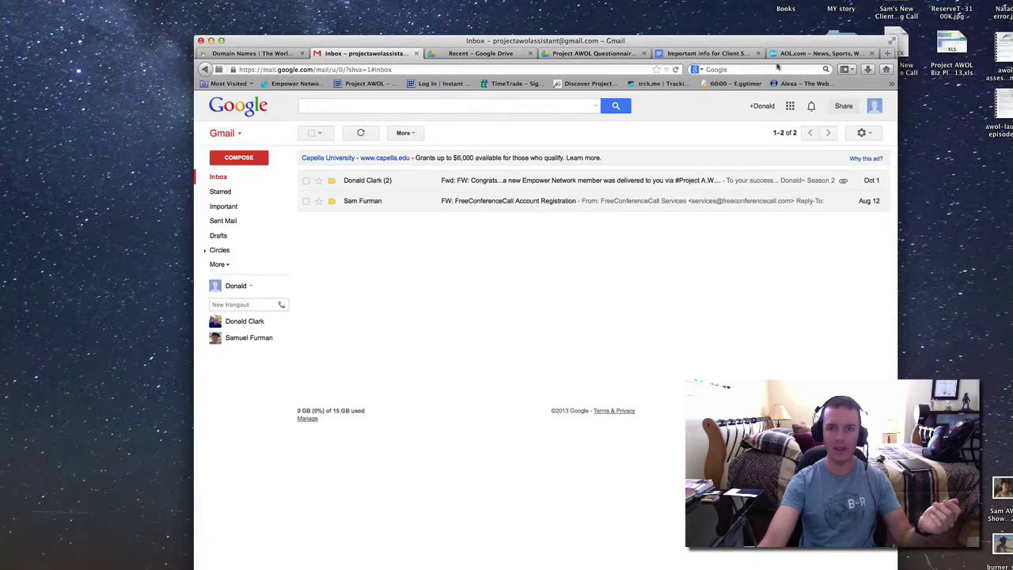
Switch to the AOL home page, look over its content and check its Read Mail link.
{"action": "left_click", "coordinate": [800, 53]}
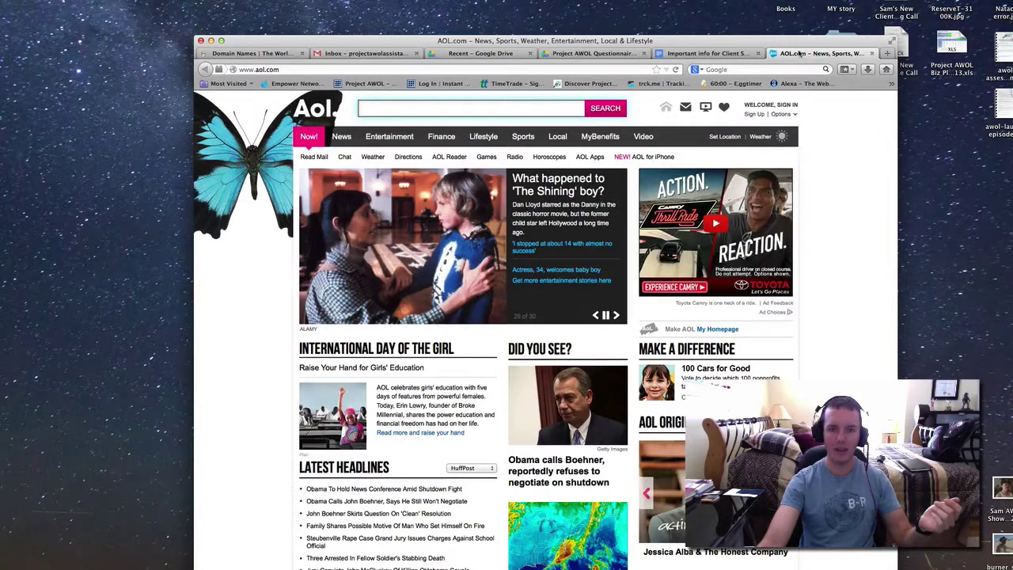
{"action": "scroll", "coordinate": [546, 332], "scroll_direction": "down", "scroll_amount": 4}
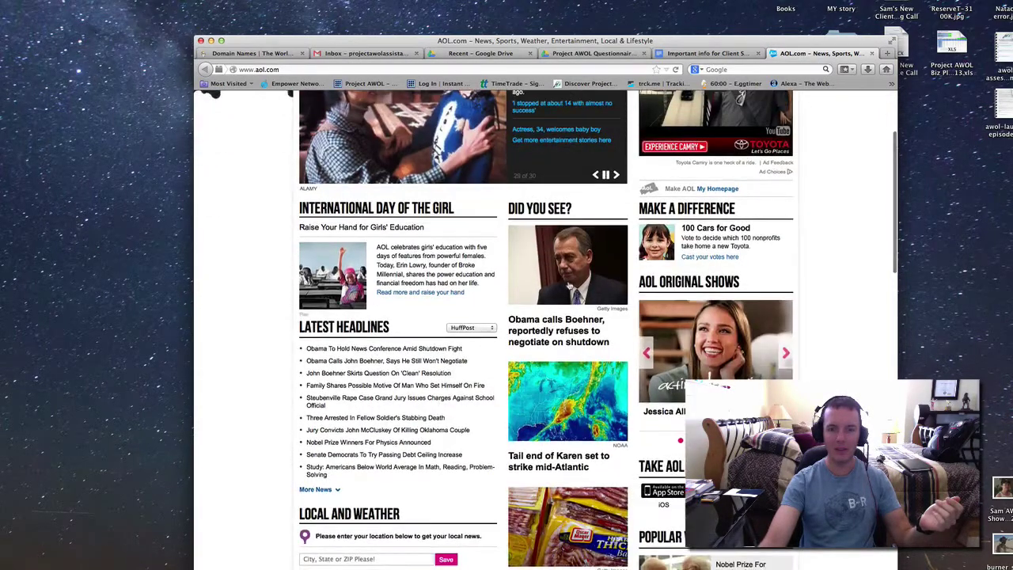
{"action": "scroll", "coordinate": [539, 112], "scroll_direction": "up", "scroll_amount": 4}
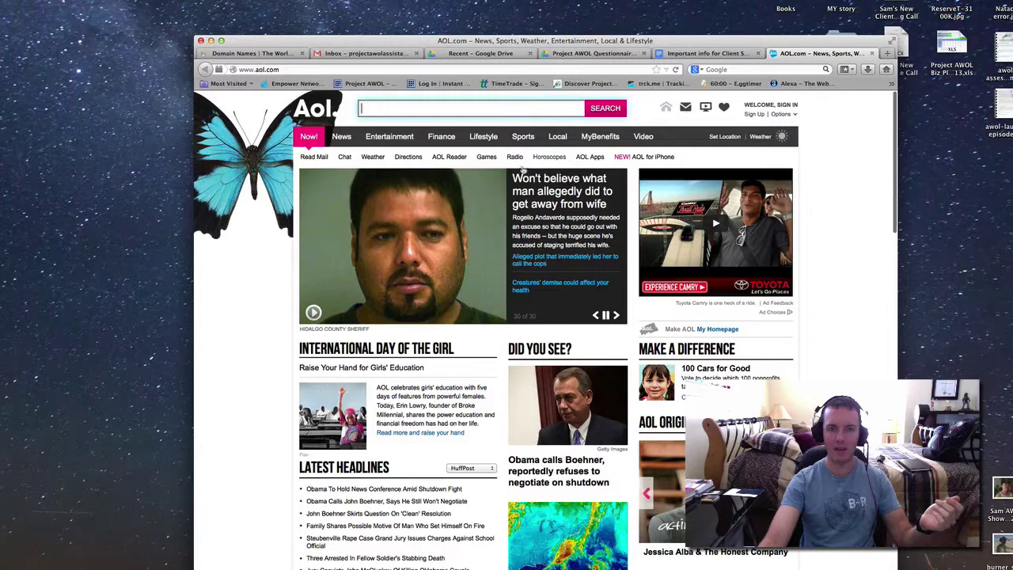
{"action": "left_click", "coordinate": [314, 157]}
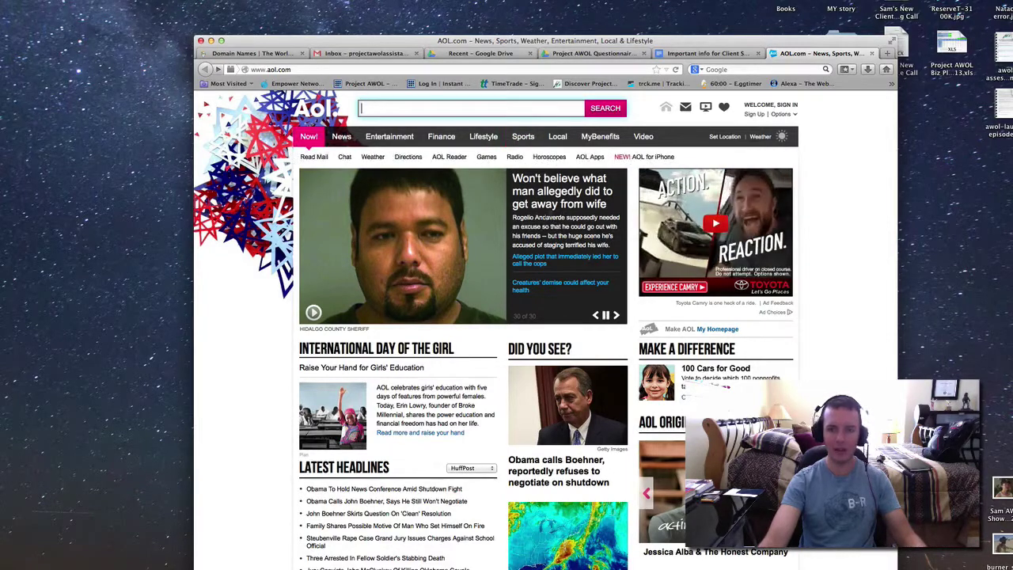
{"action": "scroll", "coordinate": [508, 223], "scroll_direction": "down", "scroll_amount": 2}
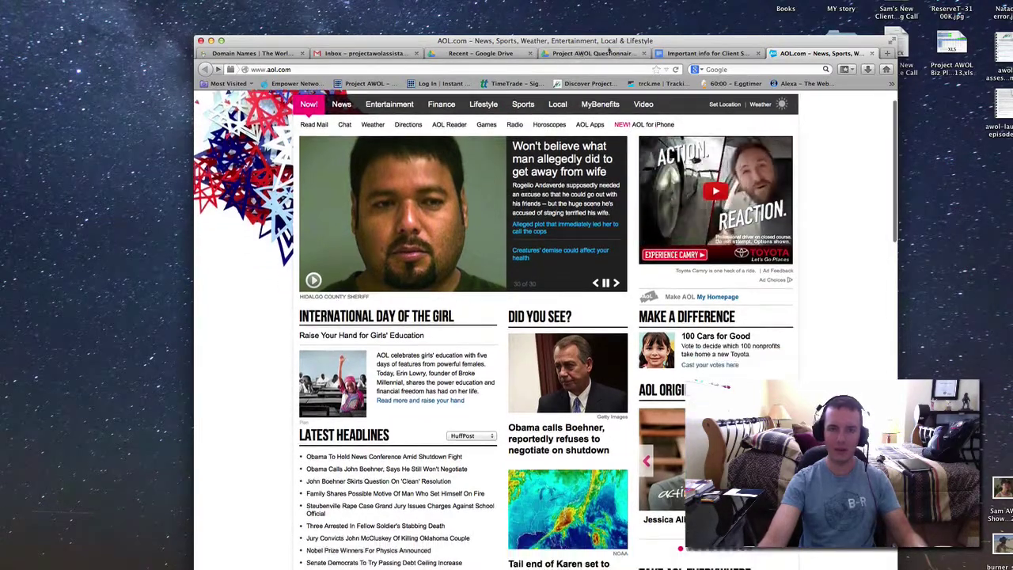